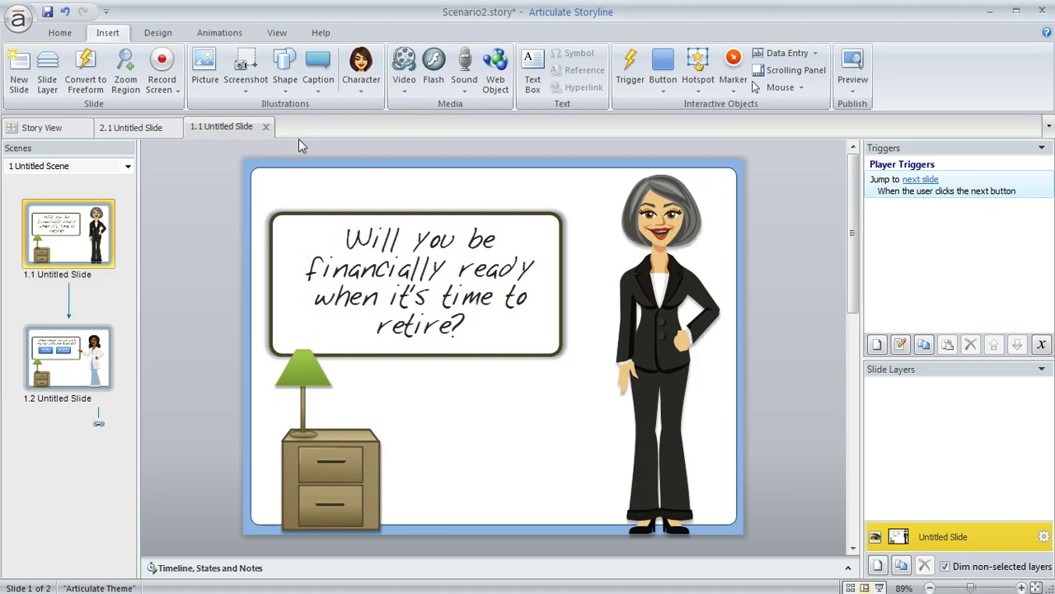
# Pick the Male 11 illustrated character, previewed asking with hands out to the sides.
pyautogui.click(360, 93)
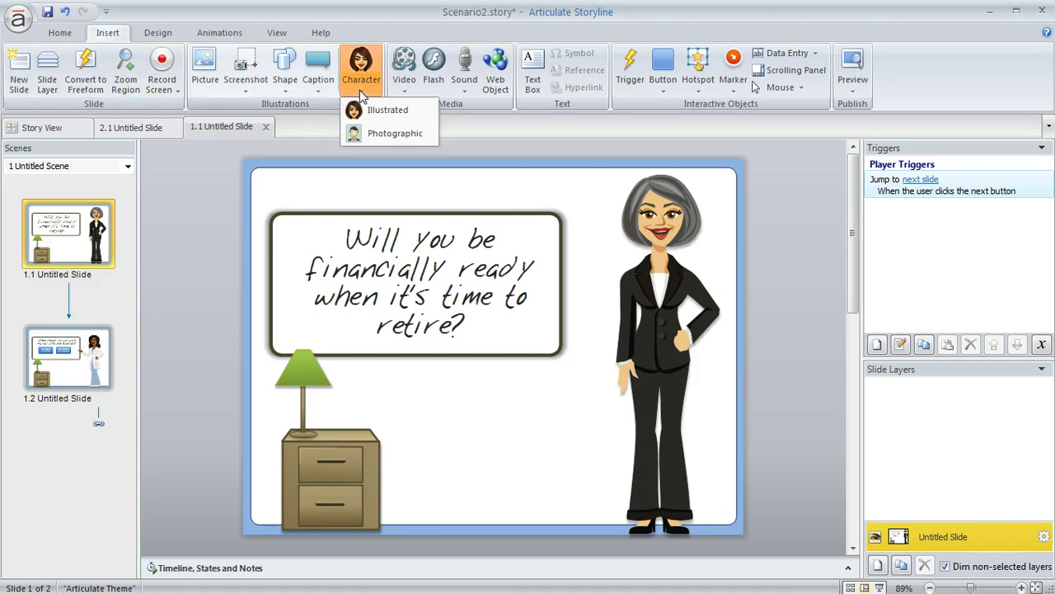
pyautogui.click(417, 113)
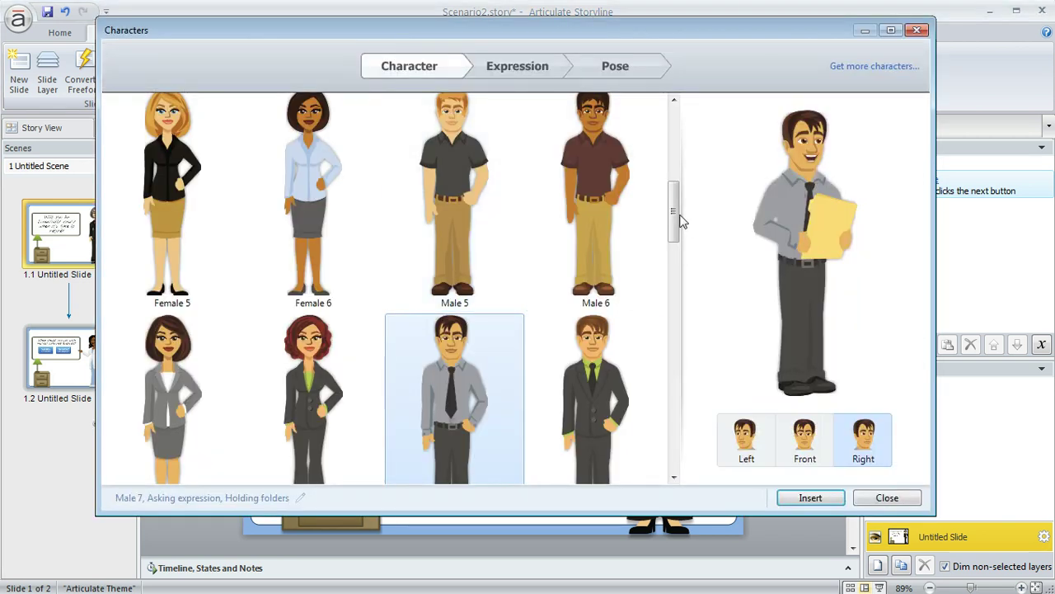
pyautogui.moveTo(681, 221); pyautogui.dragTo(682, 284)
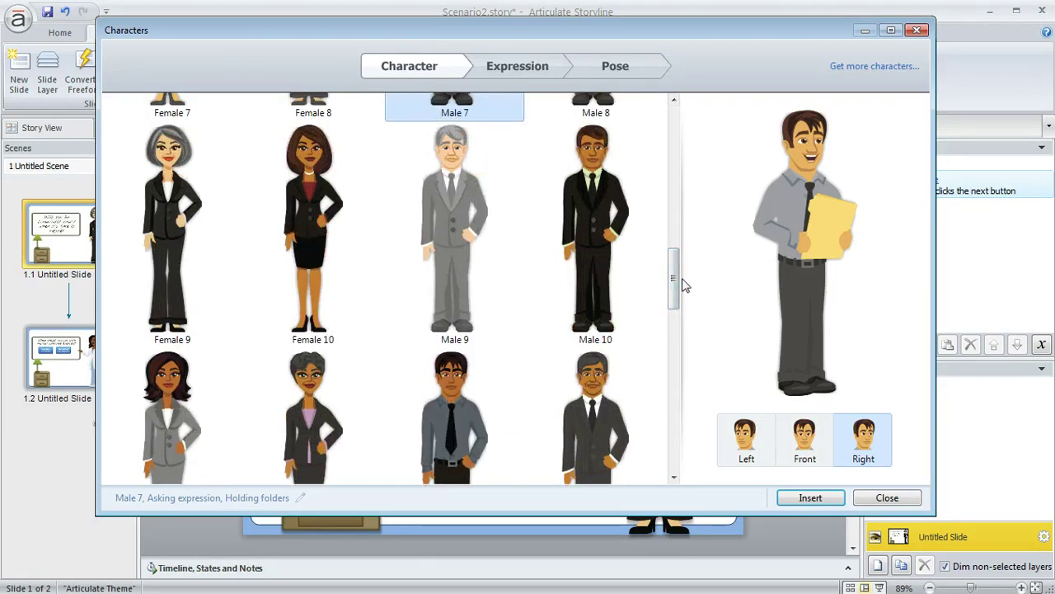
pyautogui.click(449, 393)
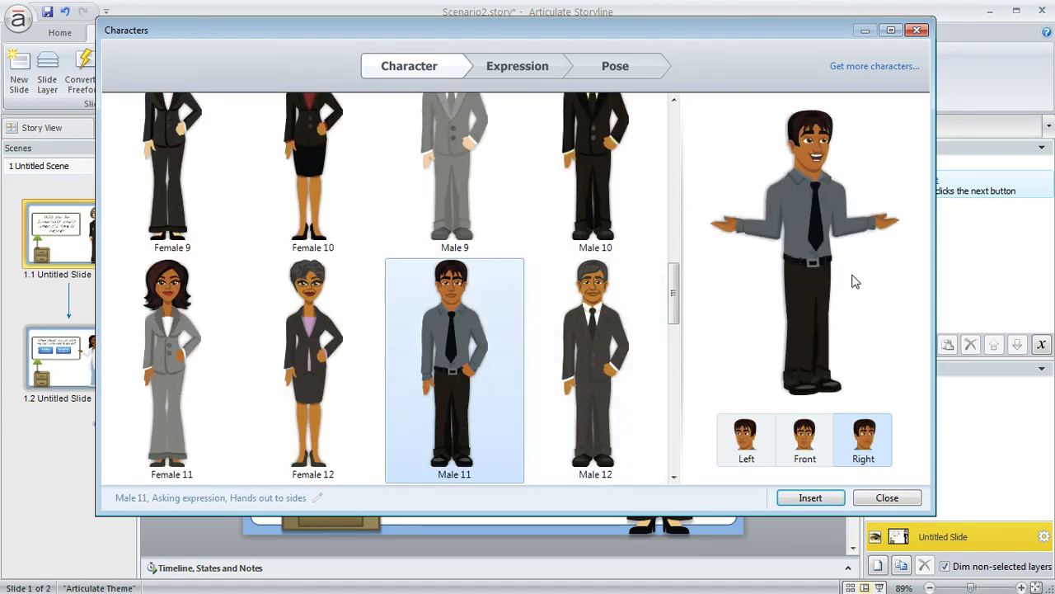
# Give Male 11 the Thinking expression after trying Surprised and Talking.
pyautogui.click(529, 73)
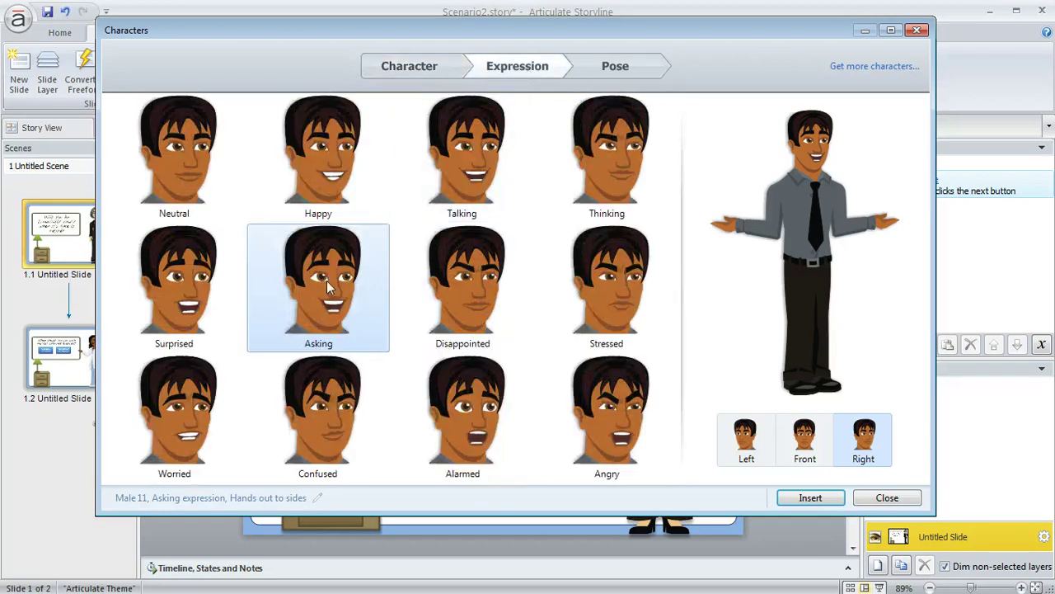
pyautogui.click(183, 258)
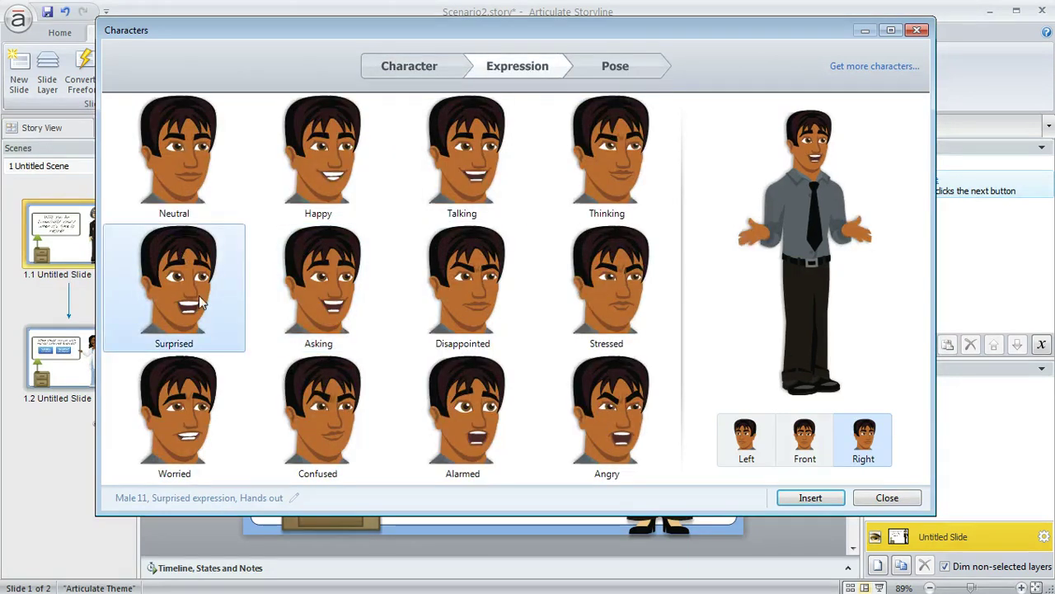
pyautogui.click(476, 158)
pyautogui.click(608, 152)
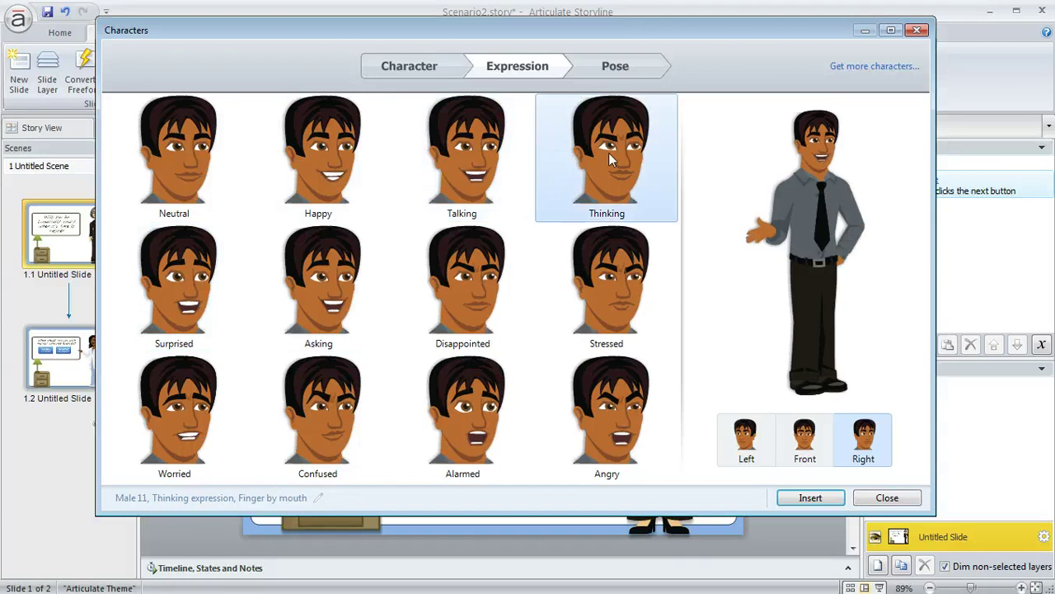
# Set the pose to Holding folders after trying Pointer 3.
pyautogui.click(625, 74)
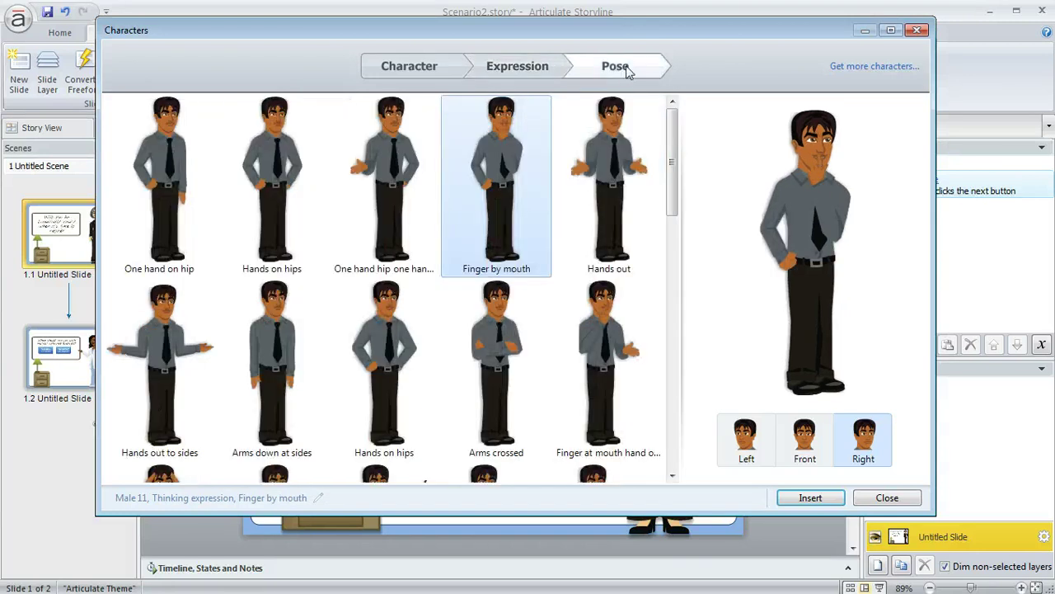
pyautogui.moveTo(675, 128); pyautogui.dragTo(681, 216)
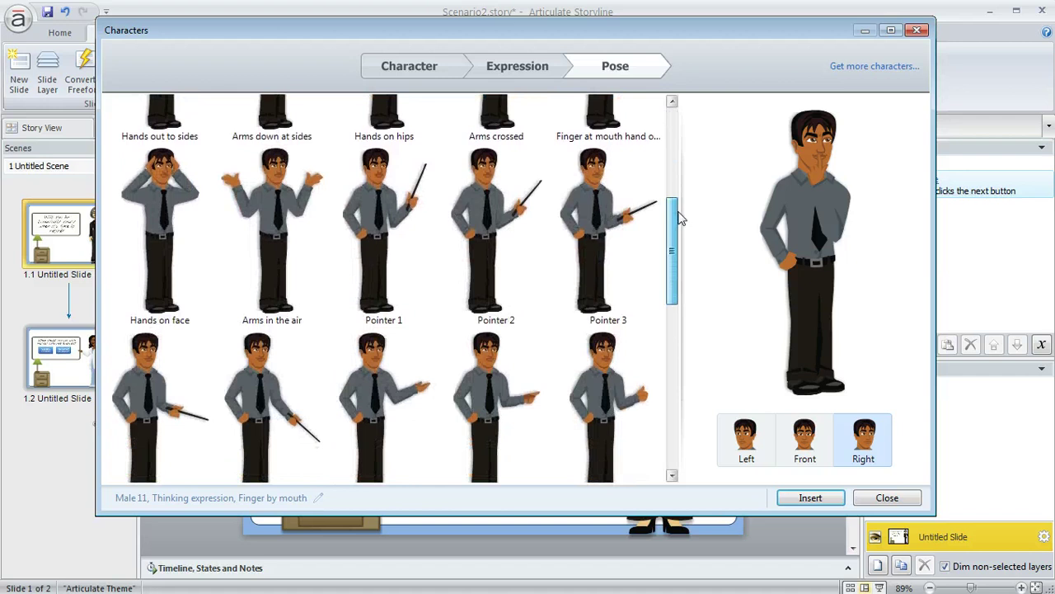
pyautogui.click(595, 204)
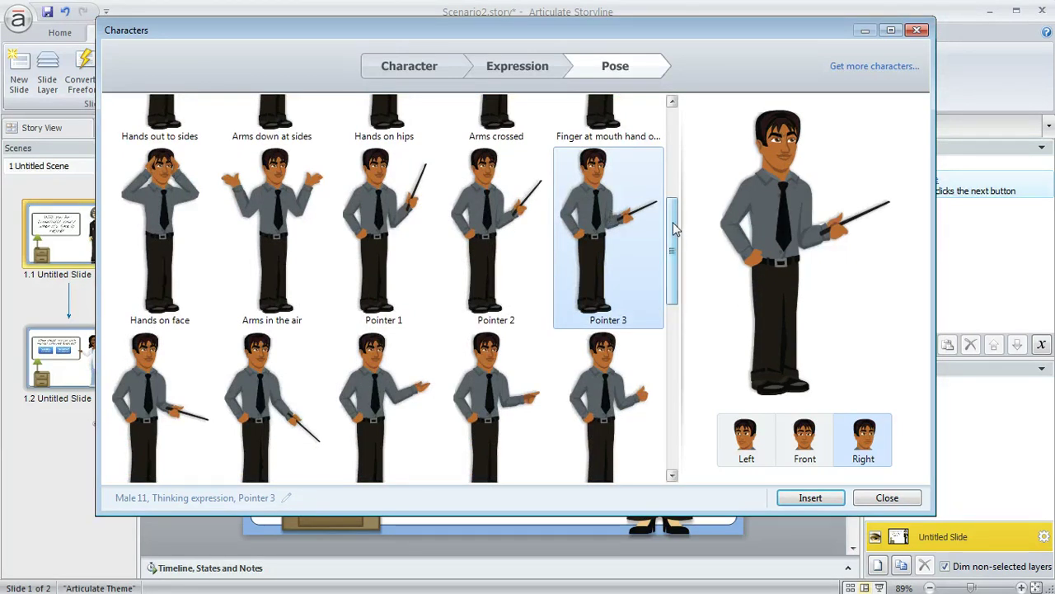
pyautogui.moveTo(673, 222); pyautogui.dragTo(675, 335)
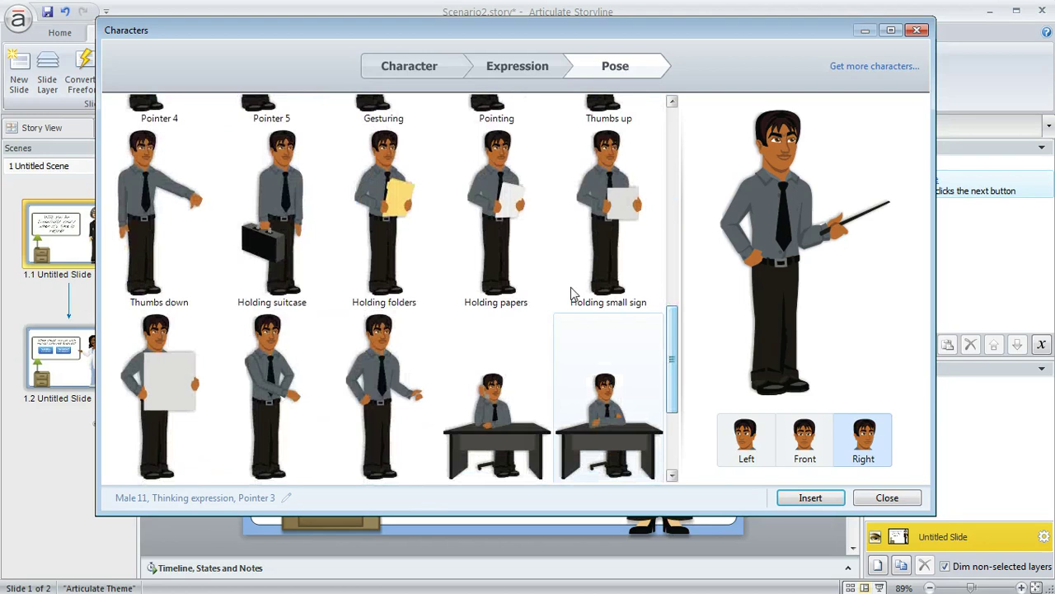
pyautogui.click(393, 203)
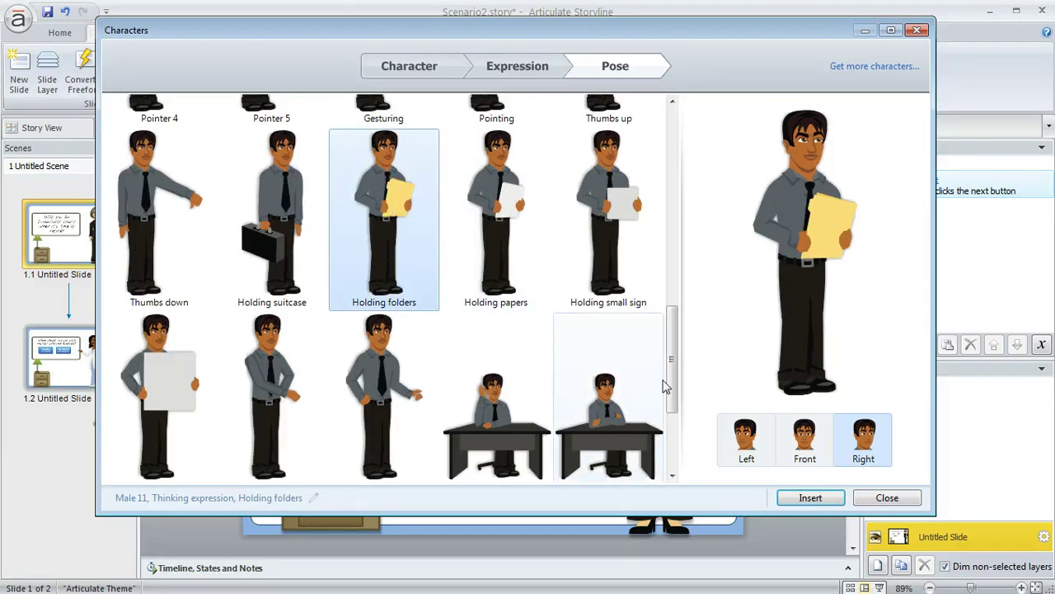
# Compare left and front perspectives, then set the character facing right.
pyautogui.moveTo(675, 328); pyautogui.dragTo(682, 417)
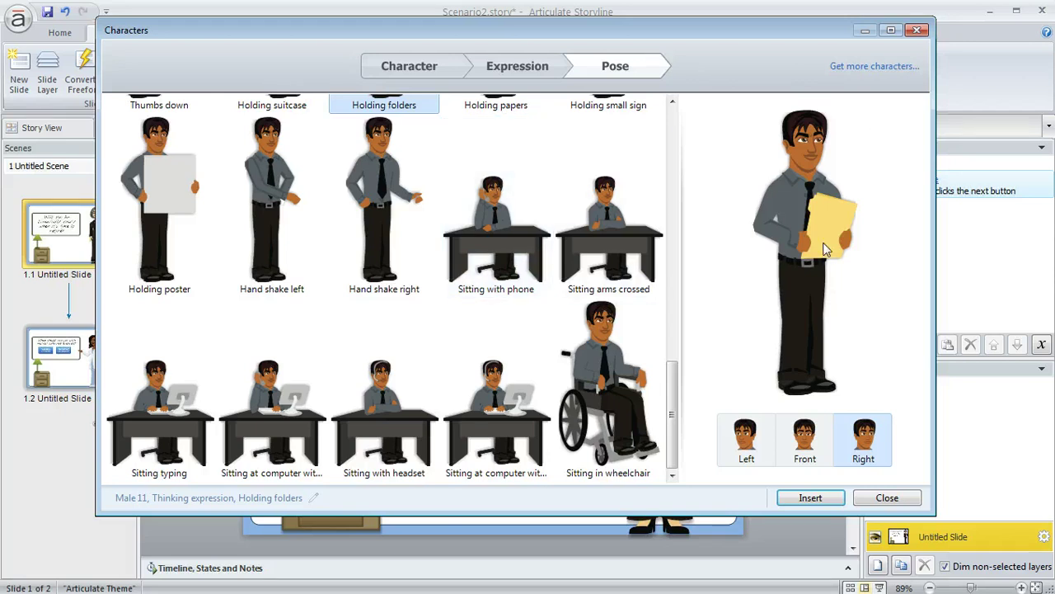
pyautogui.click(747, 441)
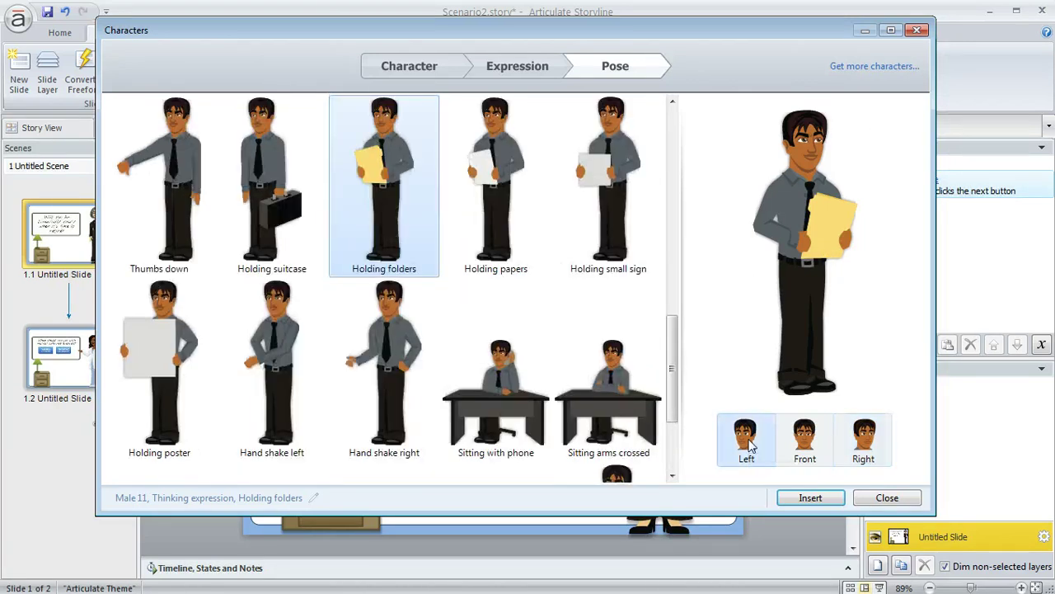
pyautogui.click(807, 442)
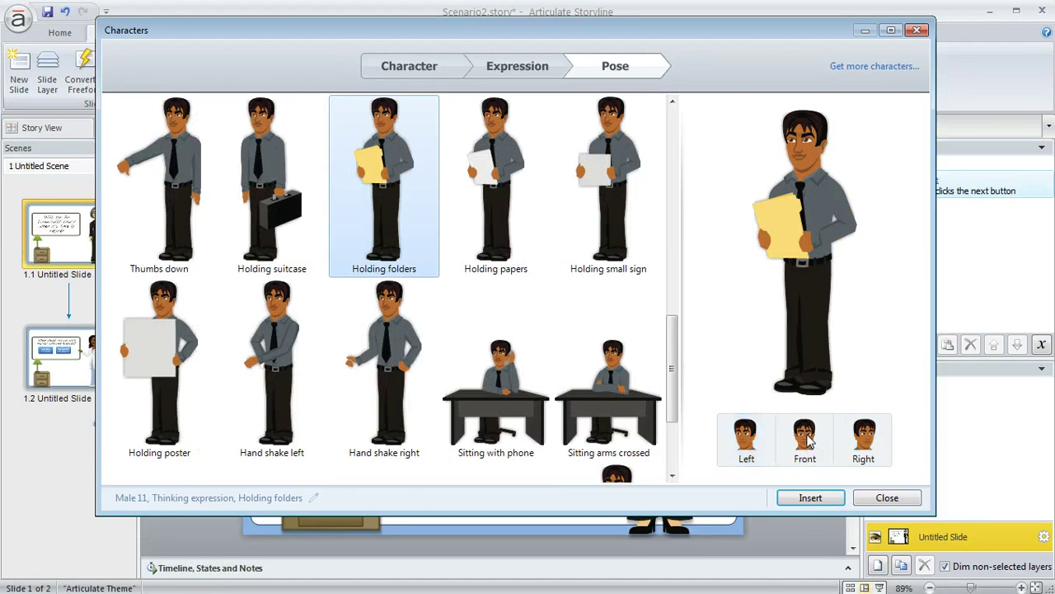
pyautogui.click(865, 442)
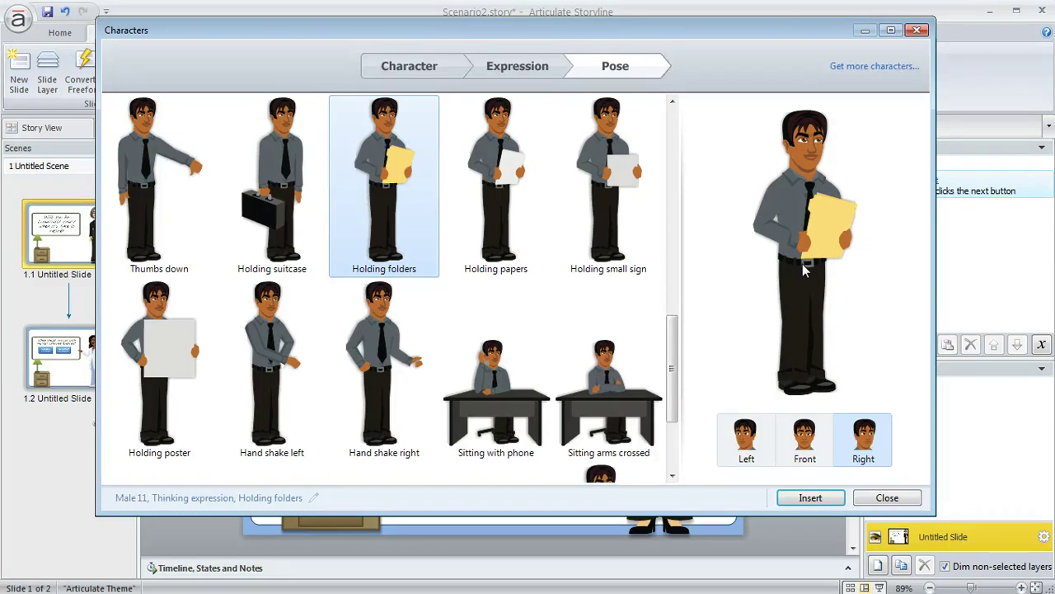
# Insert the folder-holding man, enlarge him to 522 px tall and place him beside the businesswoman.
pyautogui.click(839, 497)
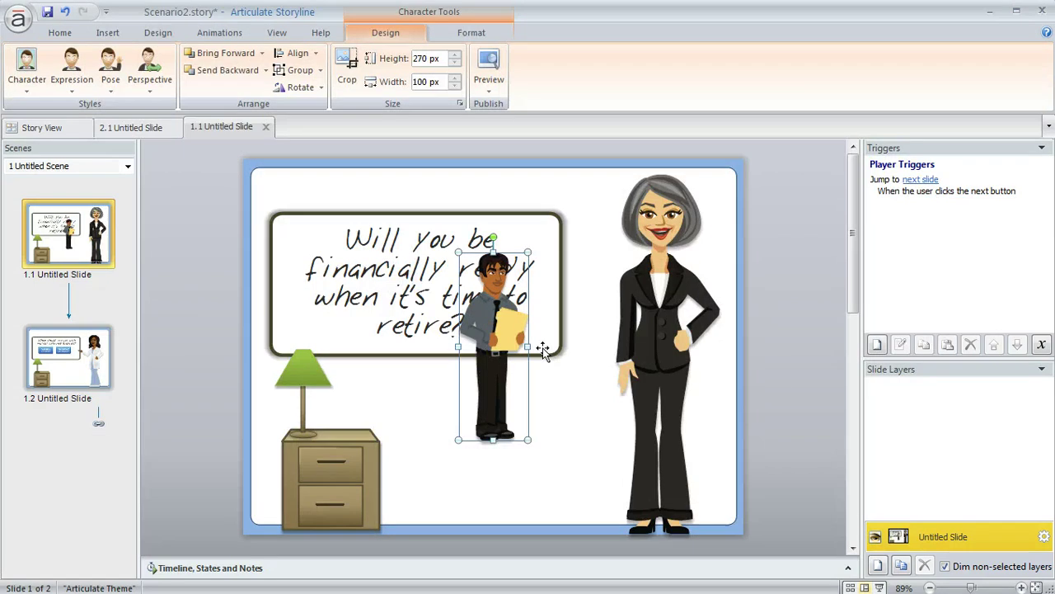
pyautogui.moveTo(491, 323); pyautogui.dragTo(537, 420)
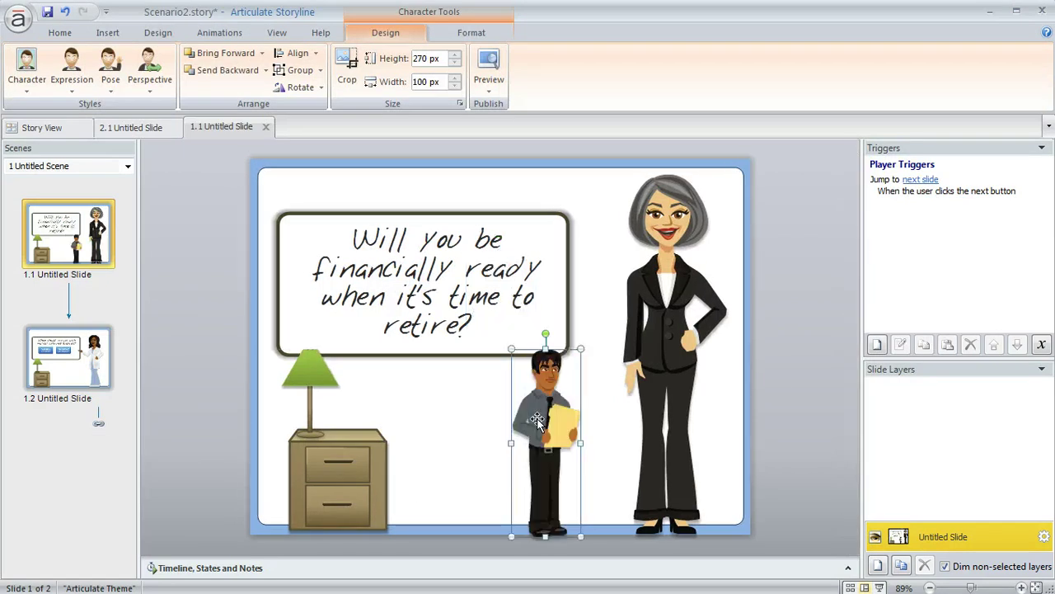
pyautogui.moveTo(512, 348); pyautogui.dragTo(396, 176)
pyautogui.moveTo(506, 315); pyautogui.dragTo(527, 311)
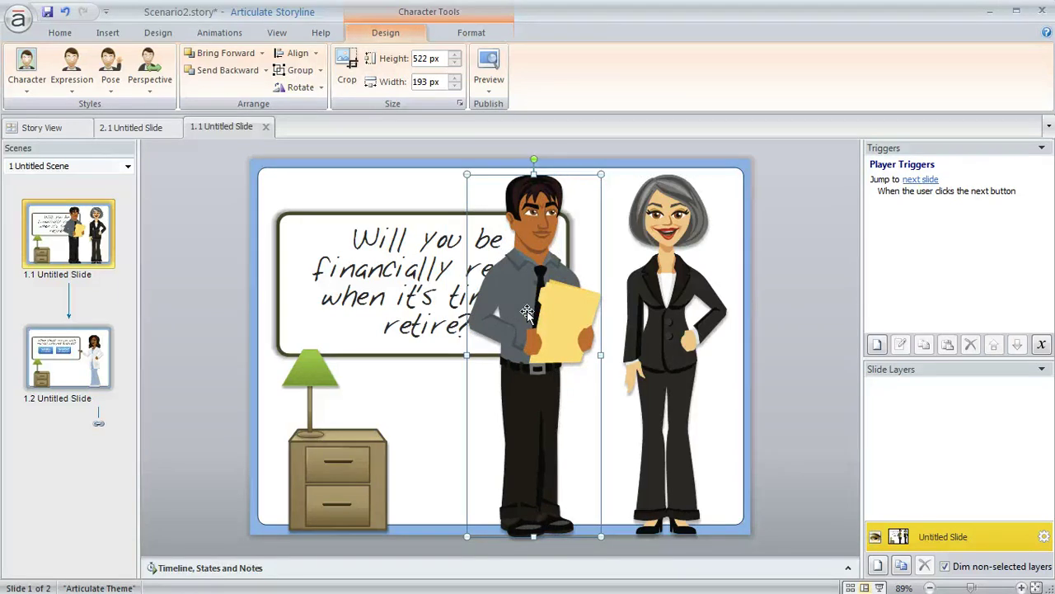
# Add a Perspective shadow to the man from Picture Effects.
pyautogui.click(473, 34)
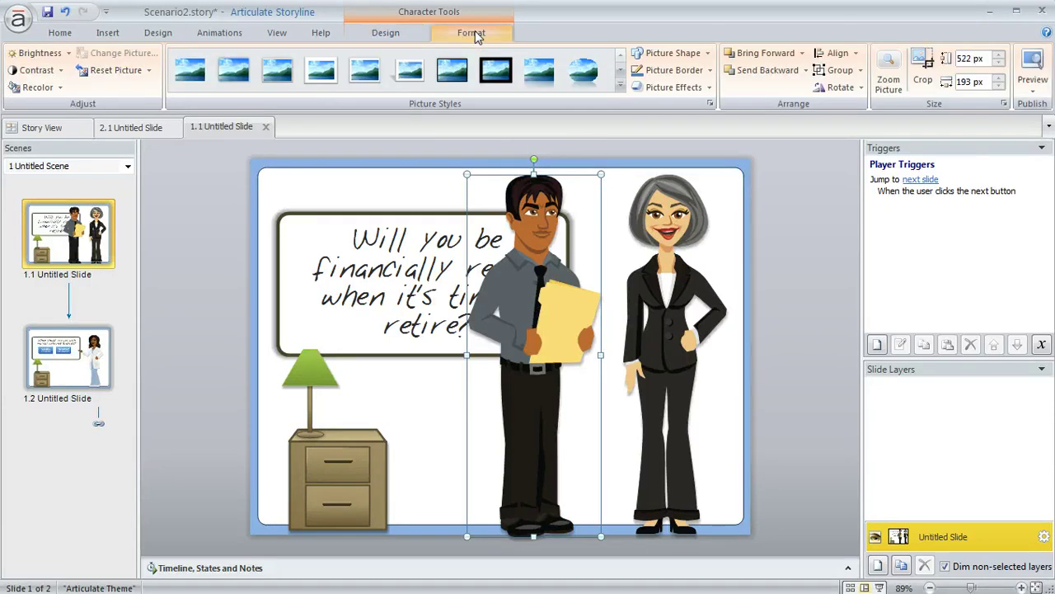
pyautogui.click(707, 89)
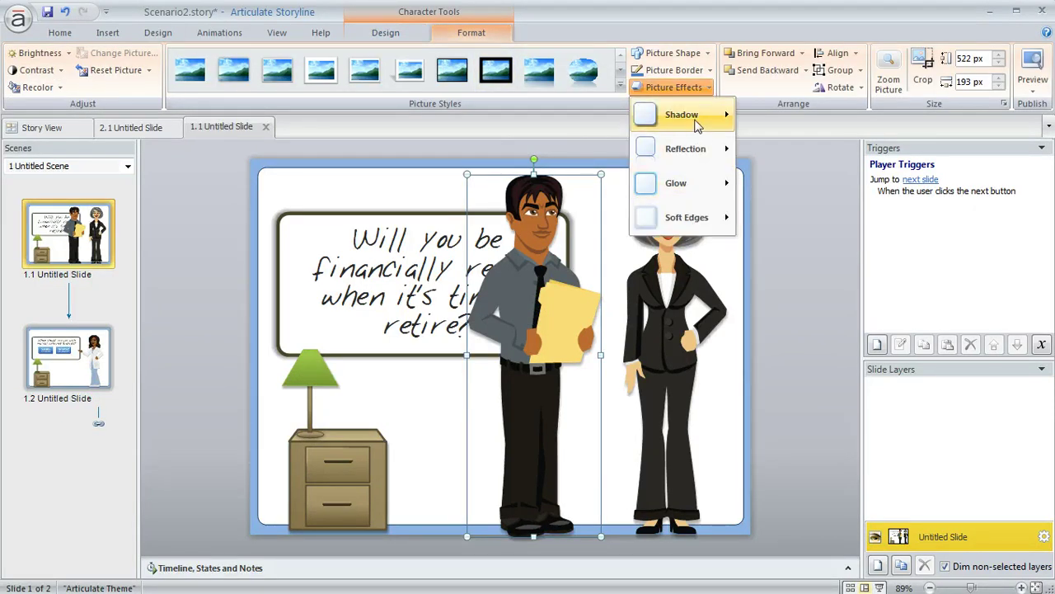
pyautogui.moveTo(701, 118)
pyautogui.click(798, 480)
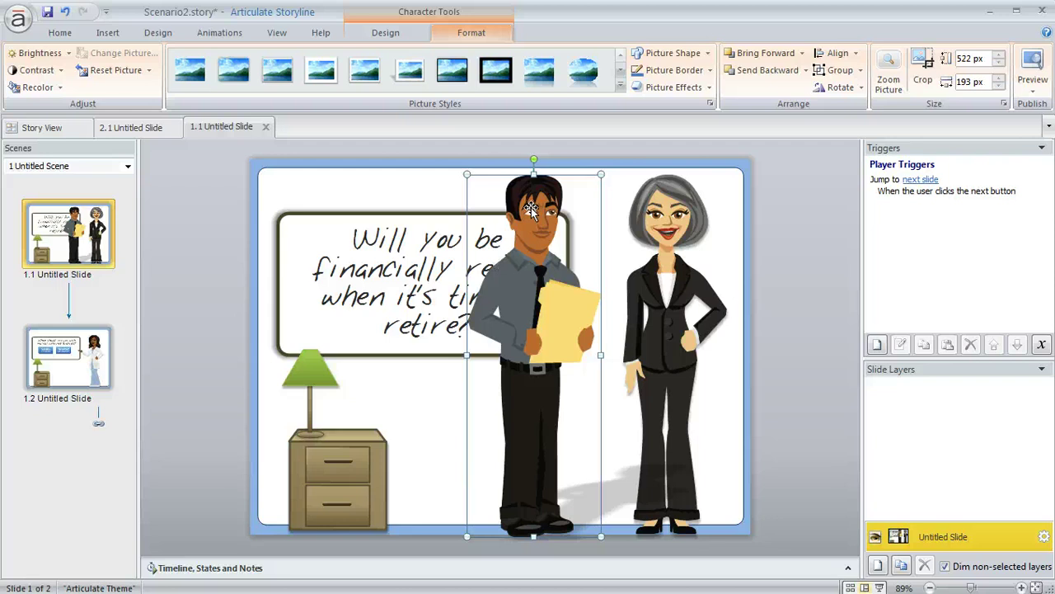
# Enlarge the Male 11 character to about 1186 px at the slide bottom, then delete him.
pyautogui.moveTo(532, 211); pyautogui.dragTo(487, 433)
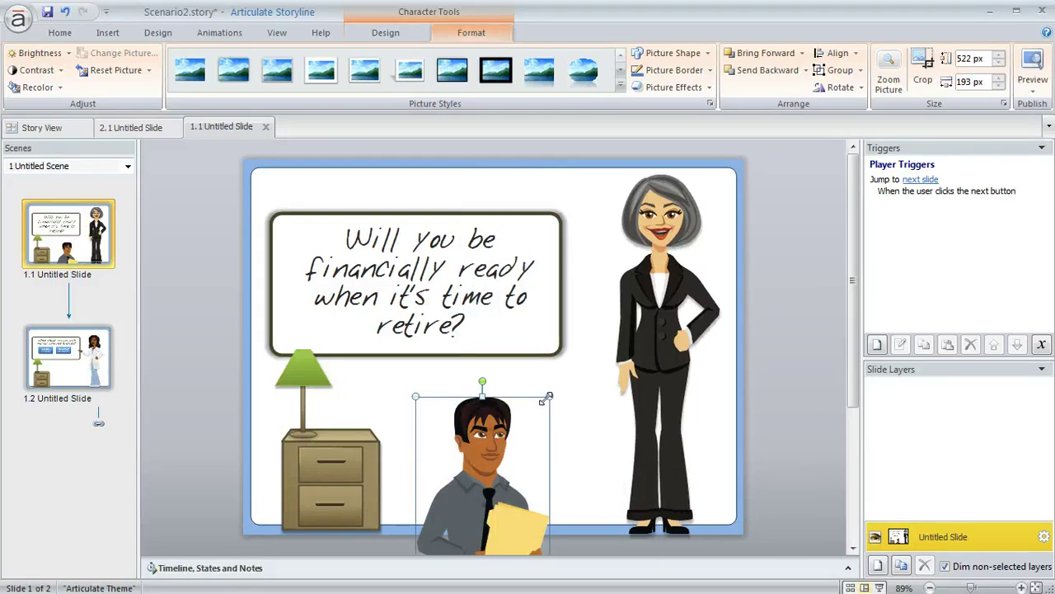
pyautogui.moveTo(545, 399); pyautogui.dragTo(749, 132)
pyautogui.moveTo(617, 185); pyautogui.dragTo(767, 140)
pyautogui.moveTo(518, 175); pyautogui.dragTo(551, 216)
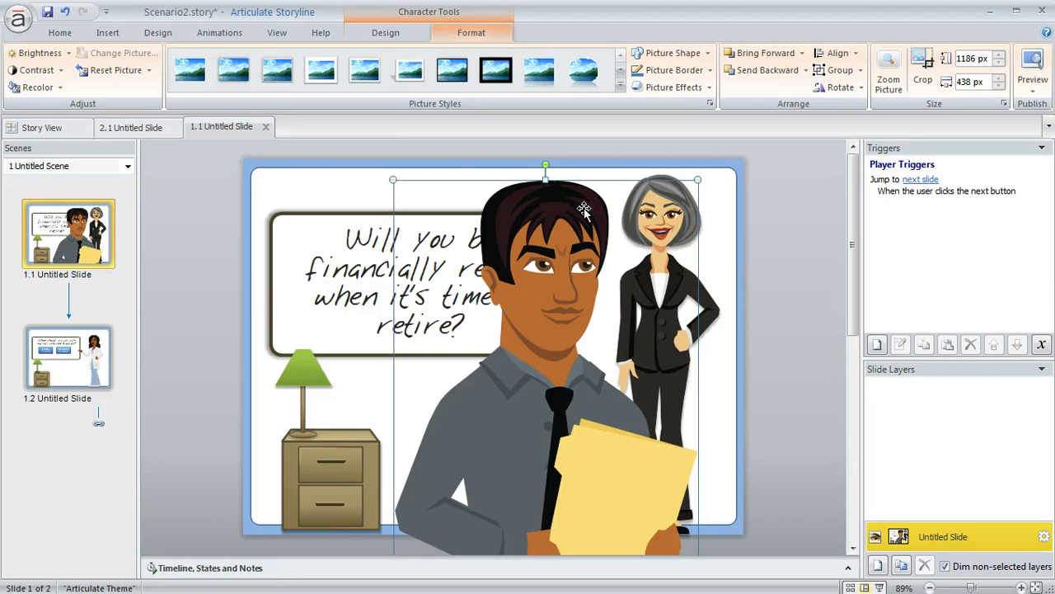
pyautogui.press('Delete')
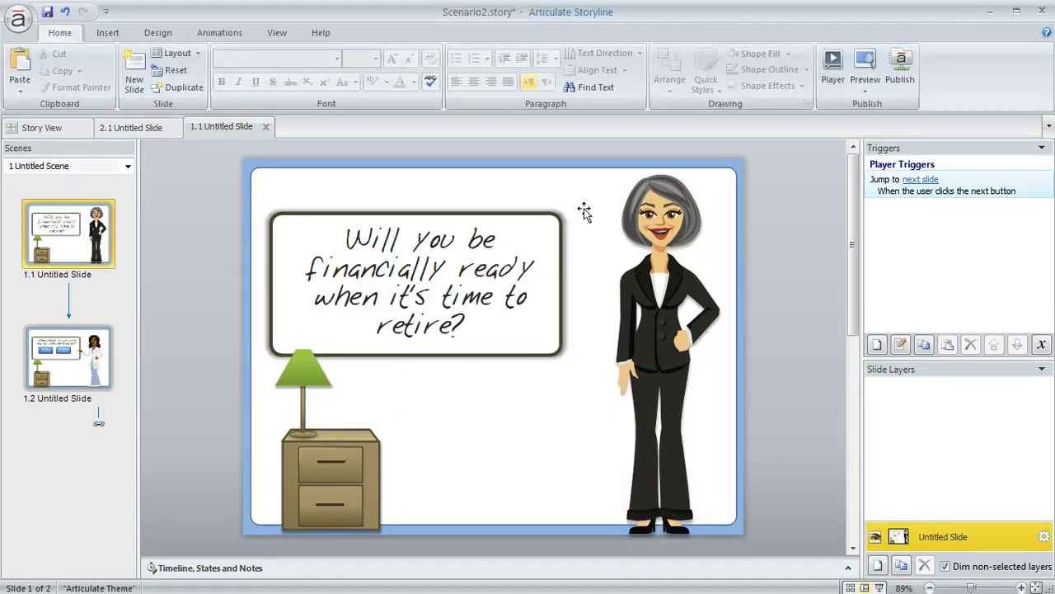
# Open the Photographic character library from Insert > Character.
pyautogui.click(106, 34)
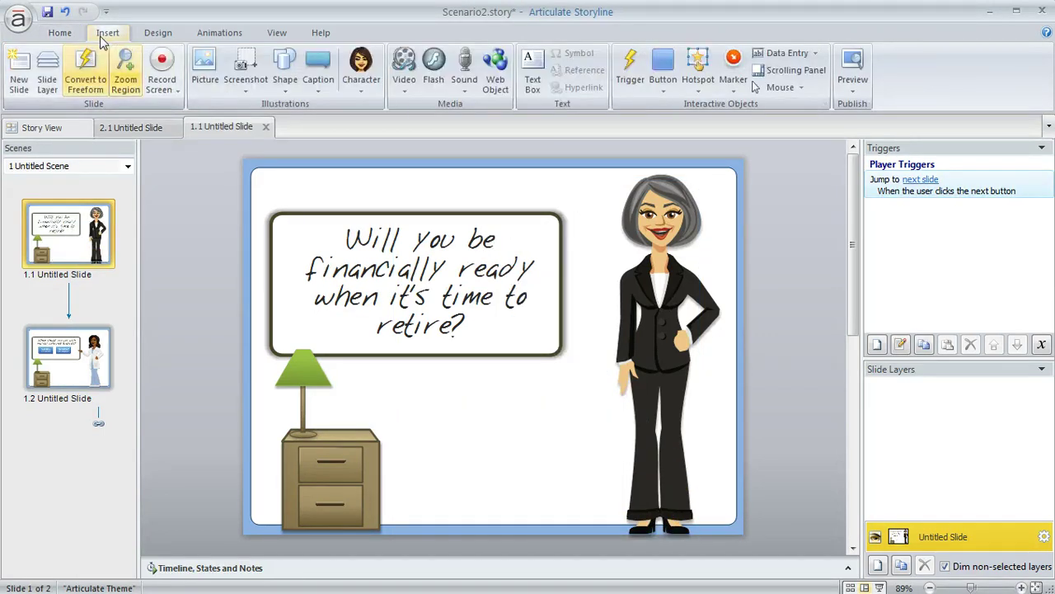
pyautogui.click(362, 95)
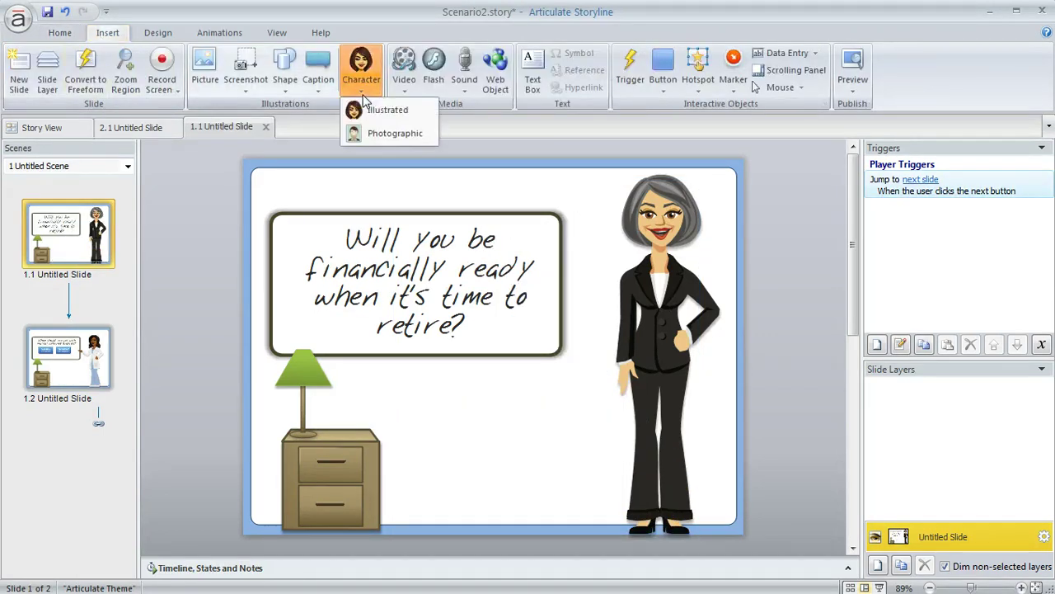
pyautogui.click(392, 136)
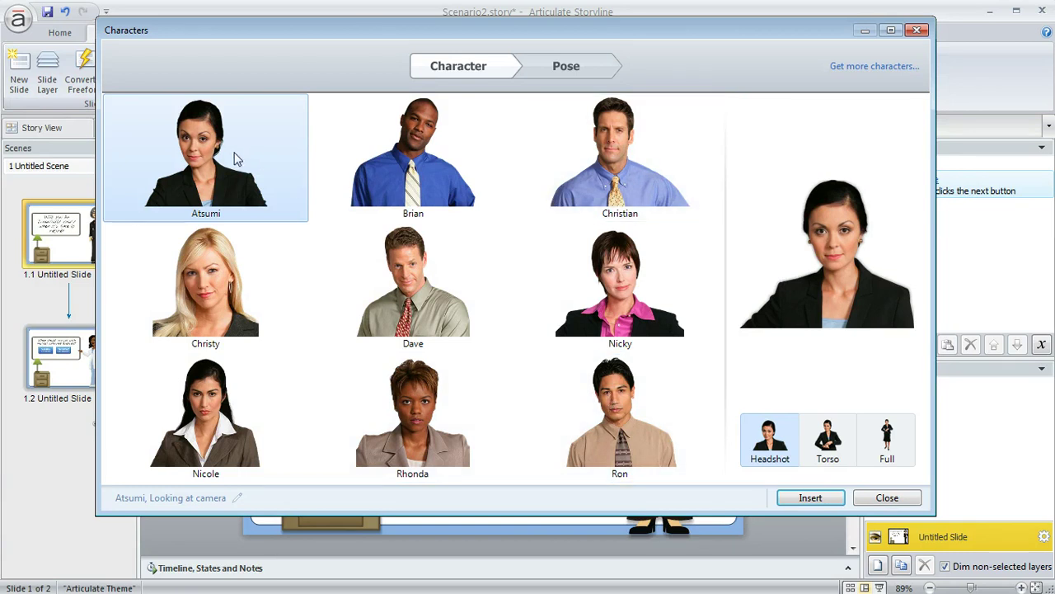
# Browse Atsumi's poses and preview the hand-on-hip pose as a full-body figure.
pyautogui.click(555, 73)
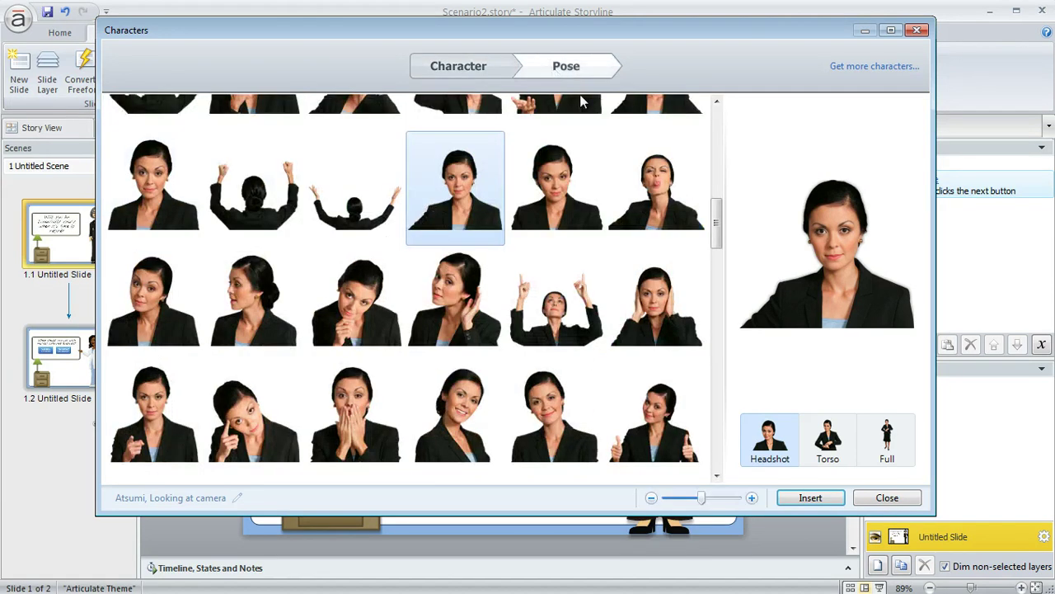
pyautogui.scroll(8, 722, 215)
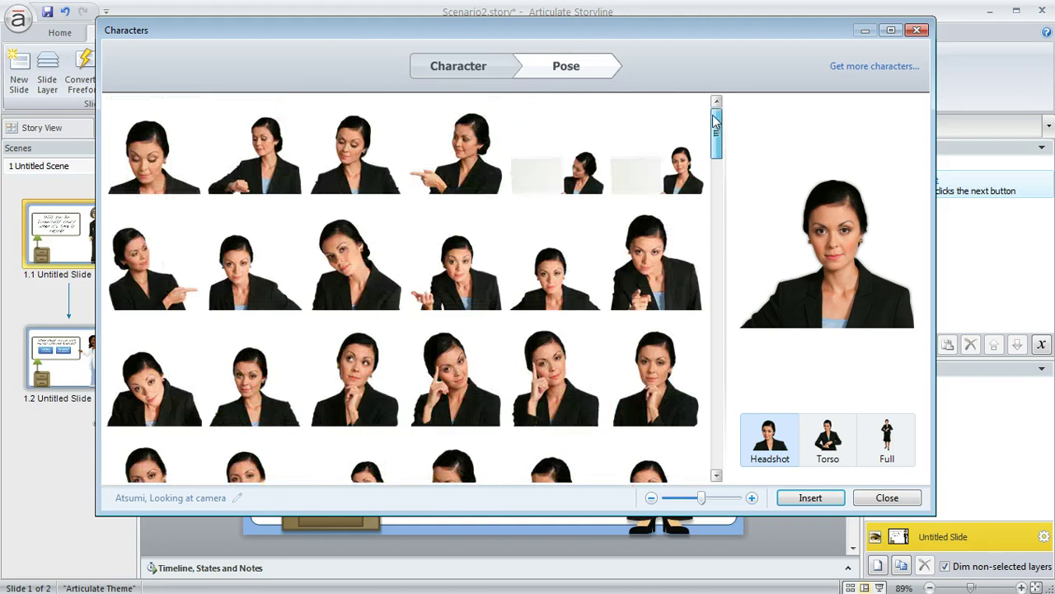
pyautogui.moveTo(714, 121); pyautogui.dragTo(720, 189)
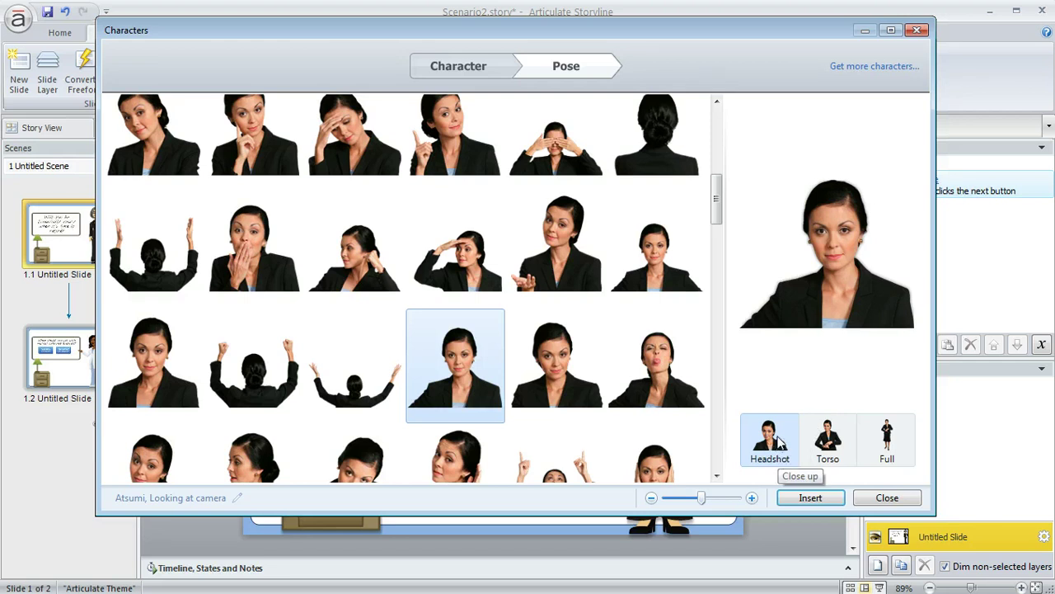
pyautogui.click(834, 440)
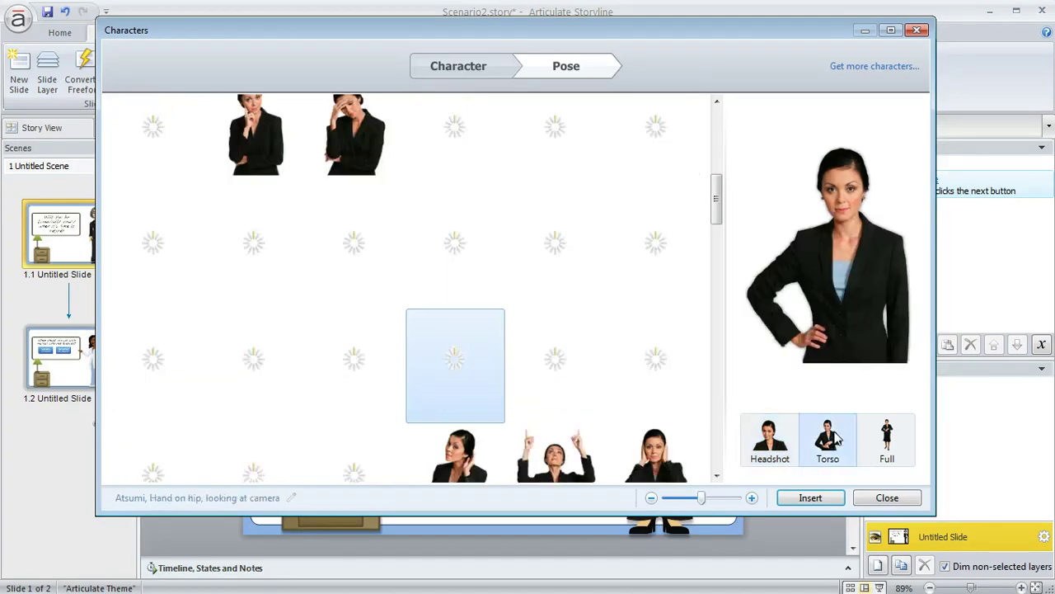
pyautogui.click(901, 442)
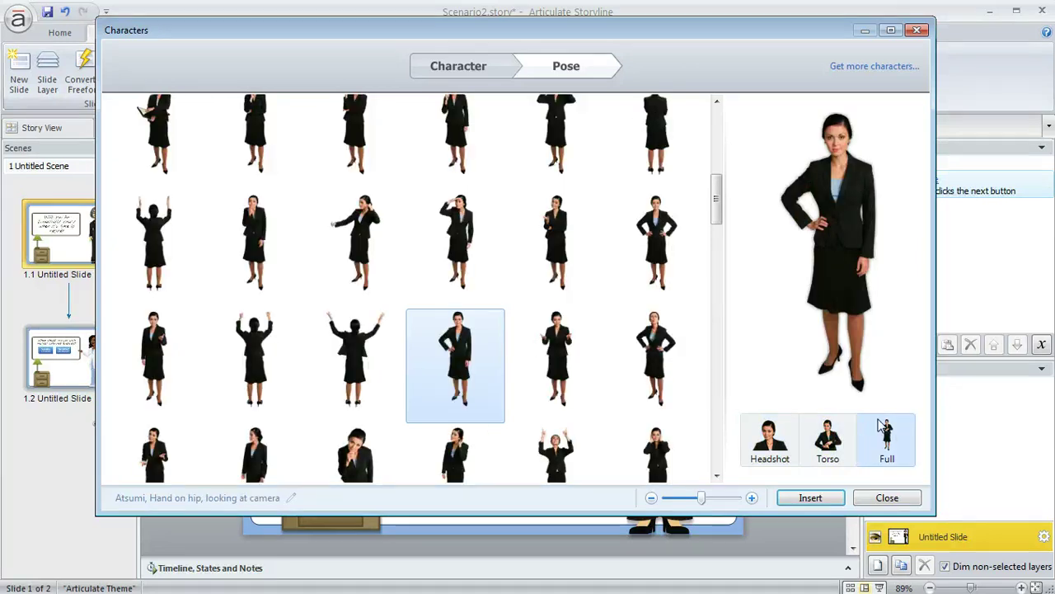
# Insert the hand-on-hip woman, enlarge her to 548 × 199 px and stand her by the cartoon woman.
pyautogui.click(825, 497)
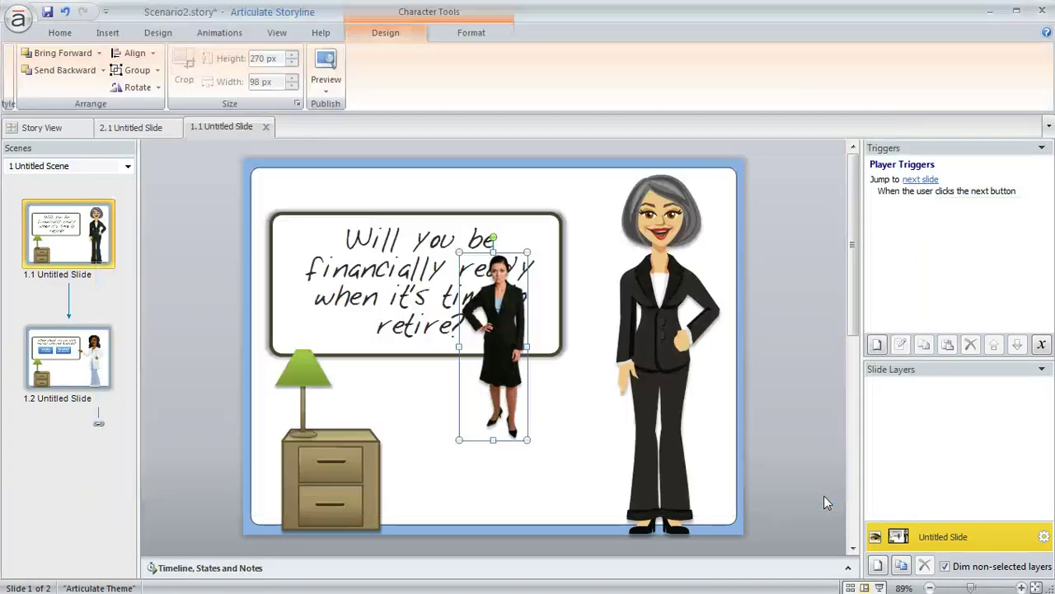
pyautogui.moveTo(487, 299); pyautogui.dragTo(536, 391)
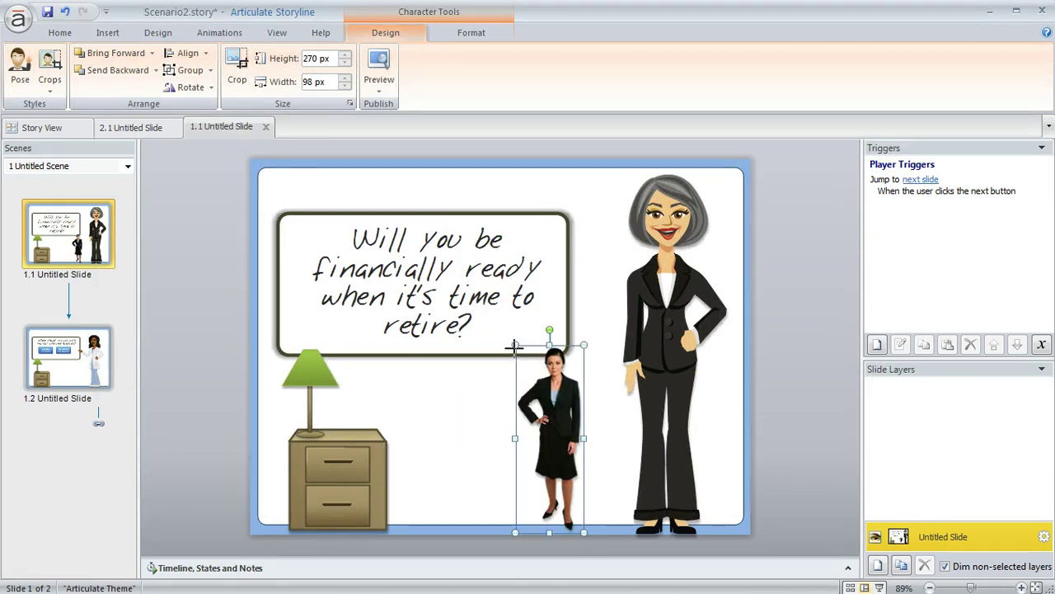
pyautogui.moveTo(514, 346); pyautogui.dragTo(370, 152)
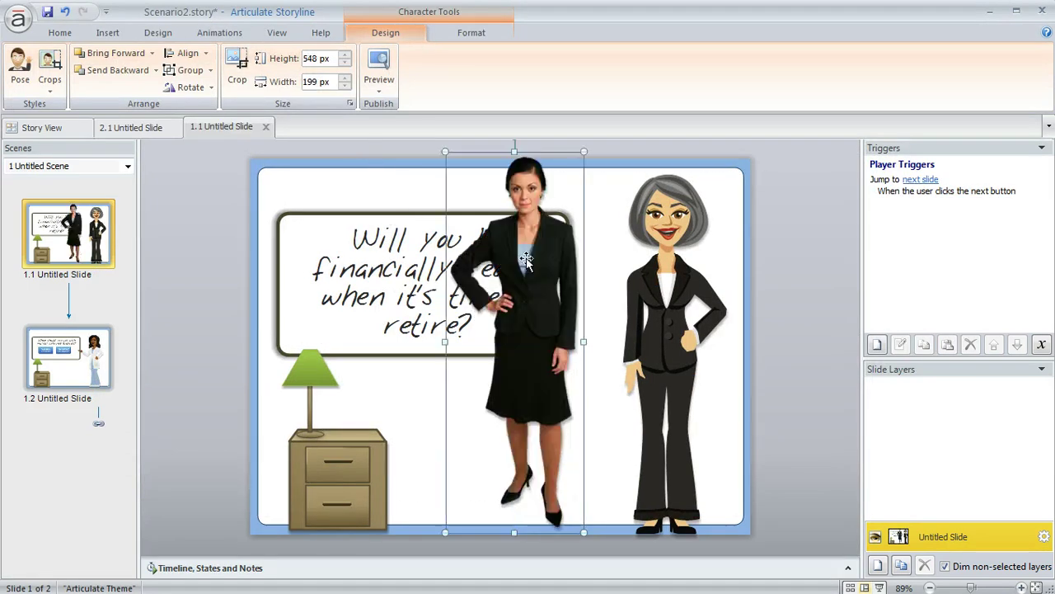
pyautogui.moveTo(526, 260); pyautogui.dragTo(563, 275)
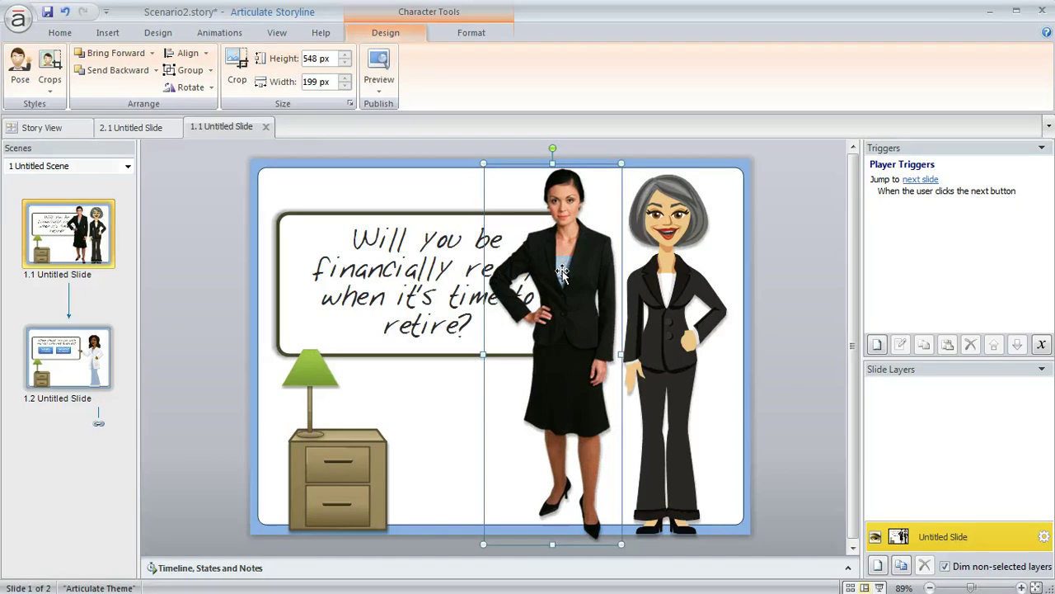
# Crop the photographic woman to waist-up.
pyautogui.click(457, 34)
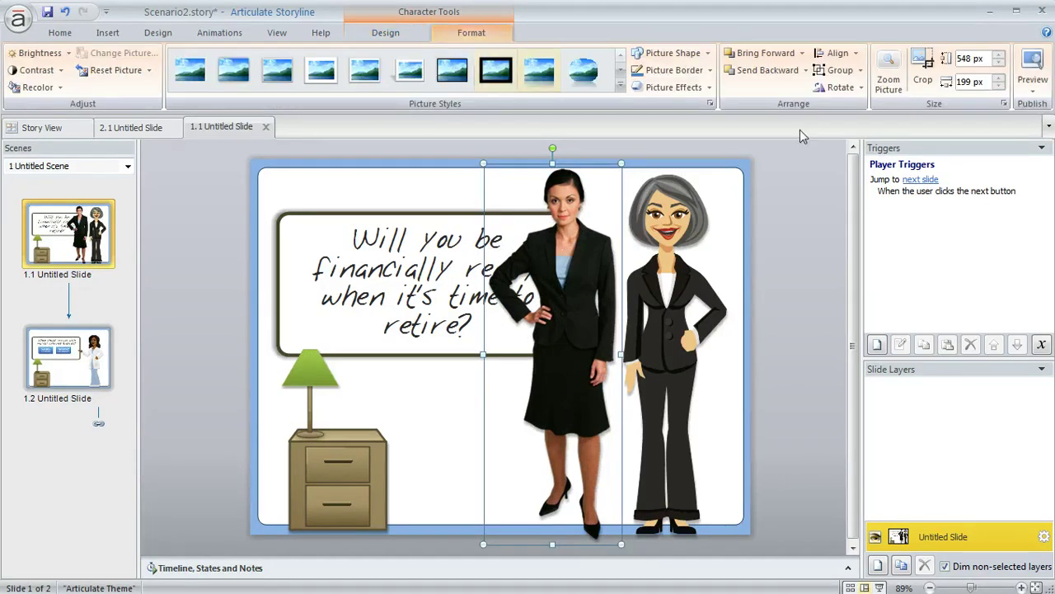
pyautogui.click(922, 71)
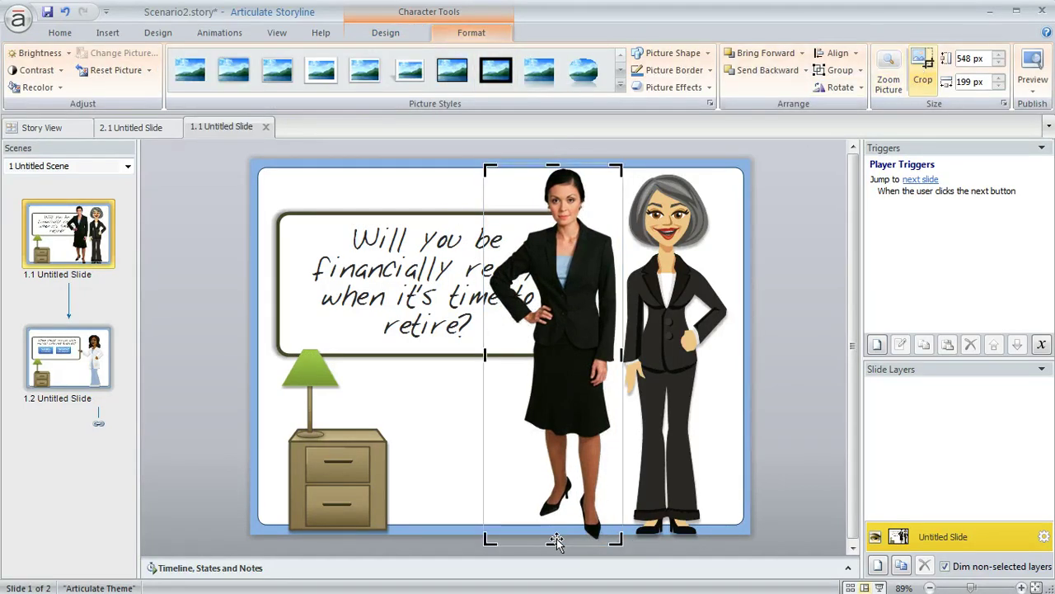
pyautogui.moveTo(556, 540); pyautogui.dragTo(566, 360)
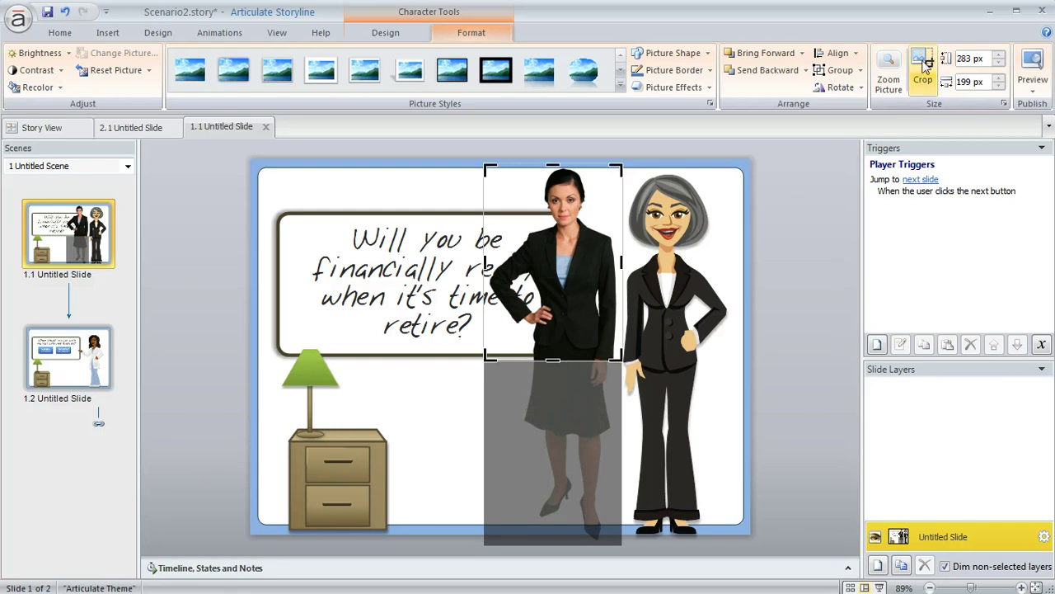
pyautogui.click(924, 68)
# Enlarge the cropped woman to 756 × 530 px on the slide's right side.
pyautogui.moveTo(579, 234); pyautogui.dragTo(485, 402)
pyautogui.moveTo(530, 333); pyautogui.dragTo(674, 152)
pyautogui.moveTo(556, 202); pyautogui.dragTo(464, 284)
pyautogui.moveTo(584, 232); pyautogui.dragTo(728, 121)
pyautogui.moveTo(475, 227); pyautogui.dragTo(615, 243)
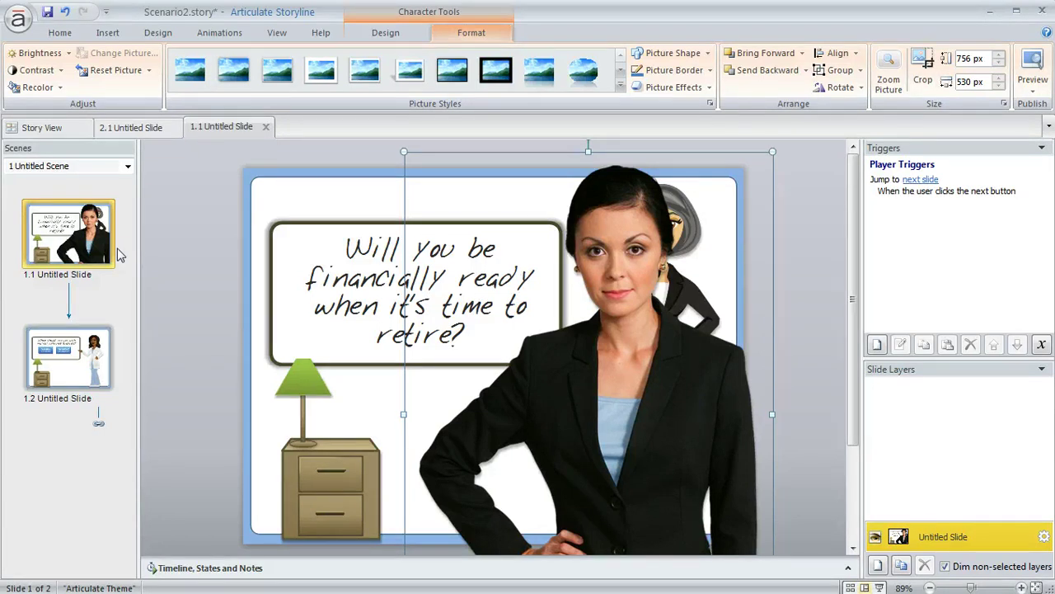
# On slide 1.2, view the doctor character's Correct and Incorrect states.
pyautogui.click(72, 371)
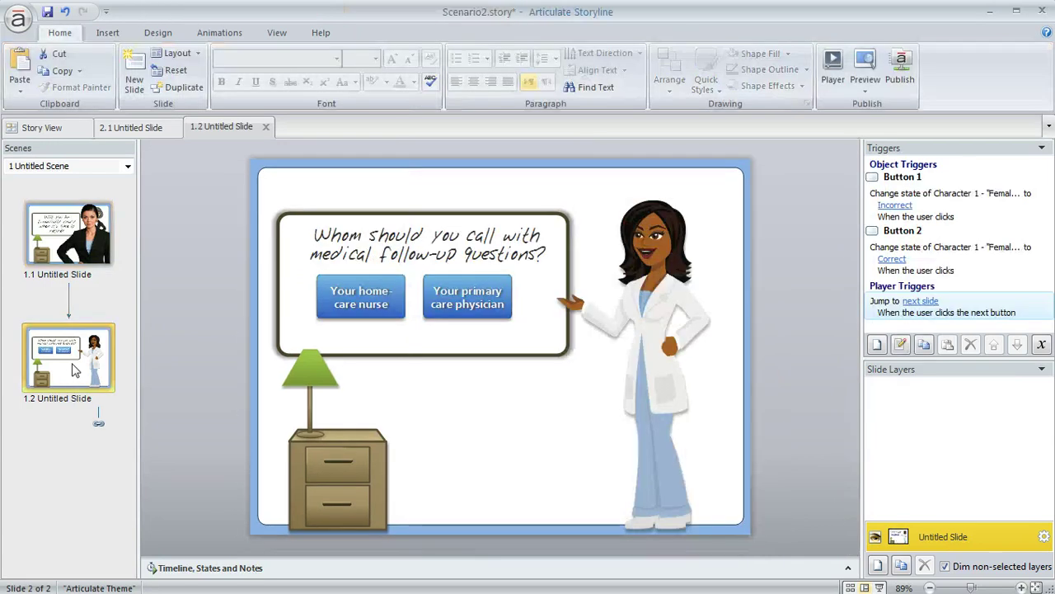
pyautogui.click(651, 260)
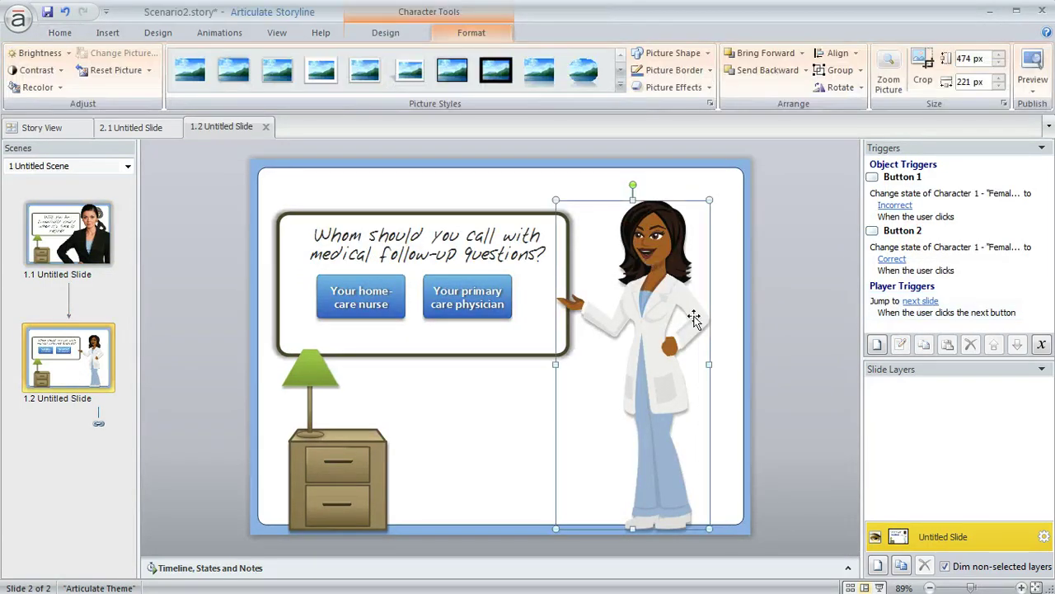
pyautogui.click(852, 569)
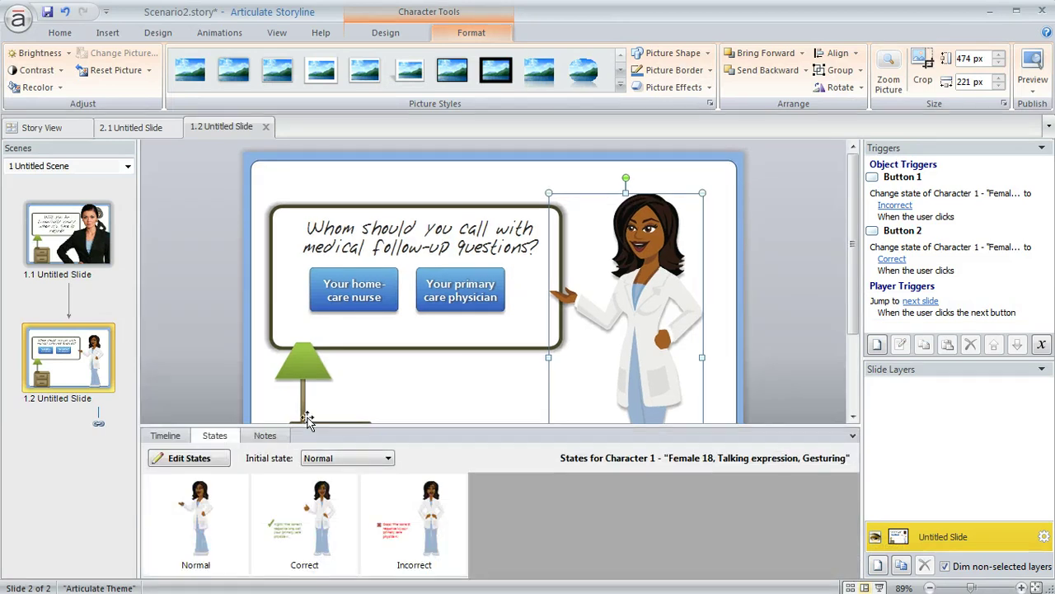
pyautogui.click(311, 530)
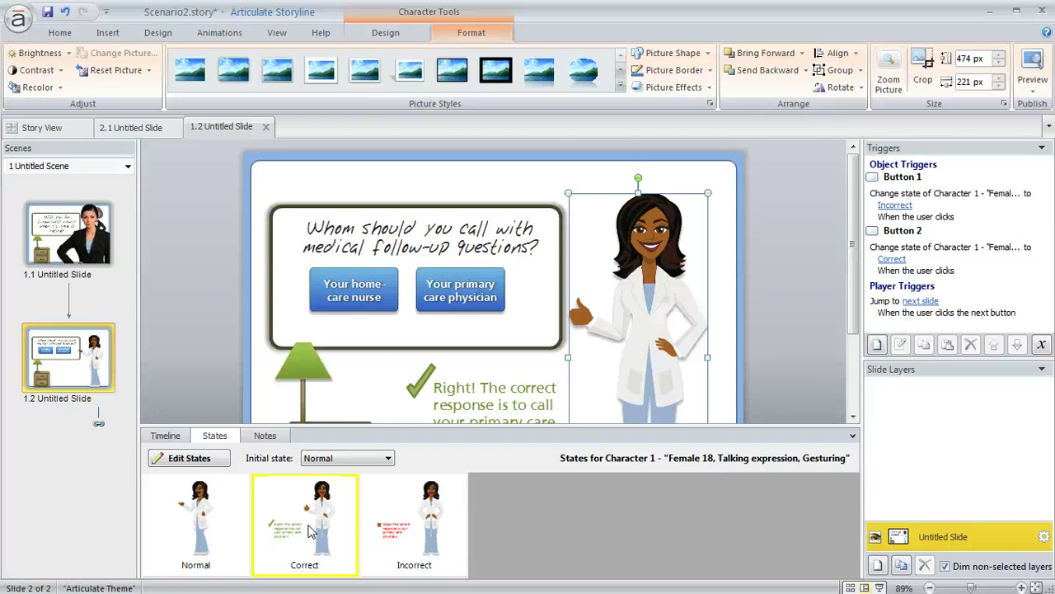
pyautogui.click(412, 522)
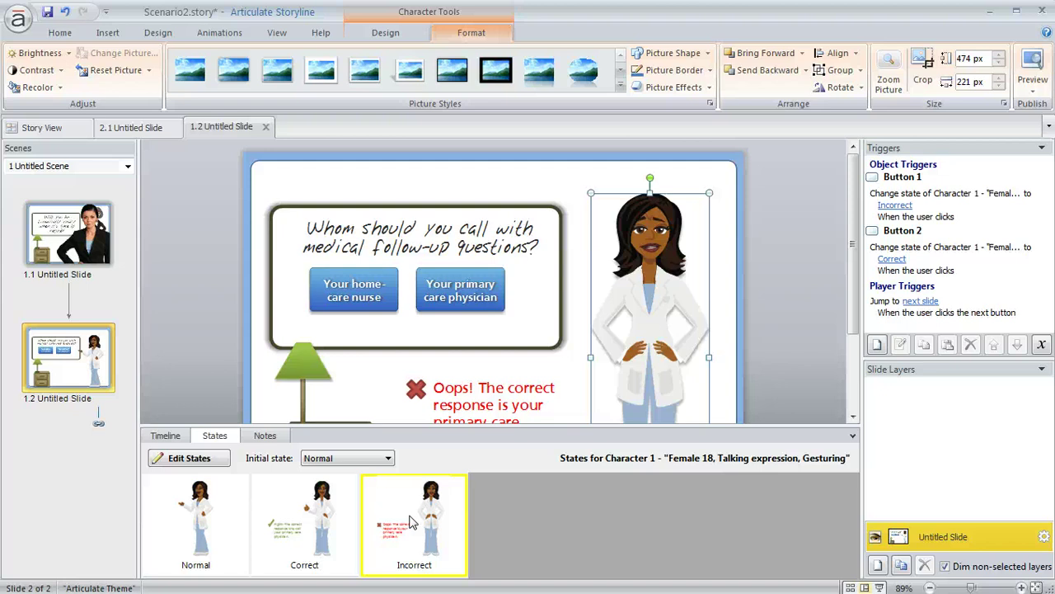
# Deselect the doctor and select the Your home-care nurse answer button.
pyautogui.click(204, 290)
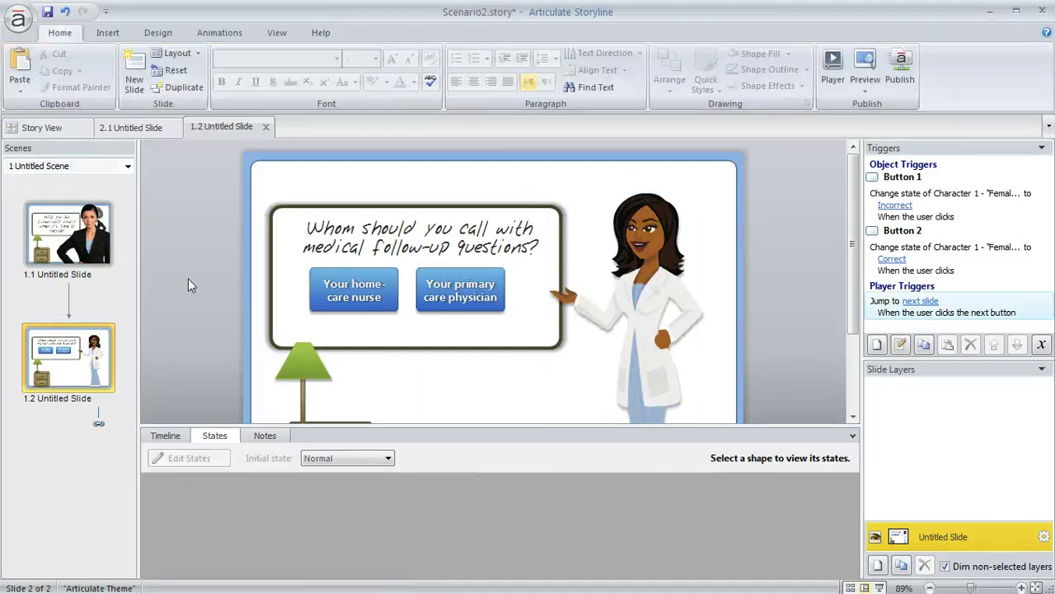
pyautogui.click(329, 278)
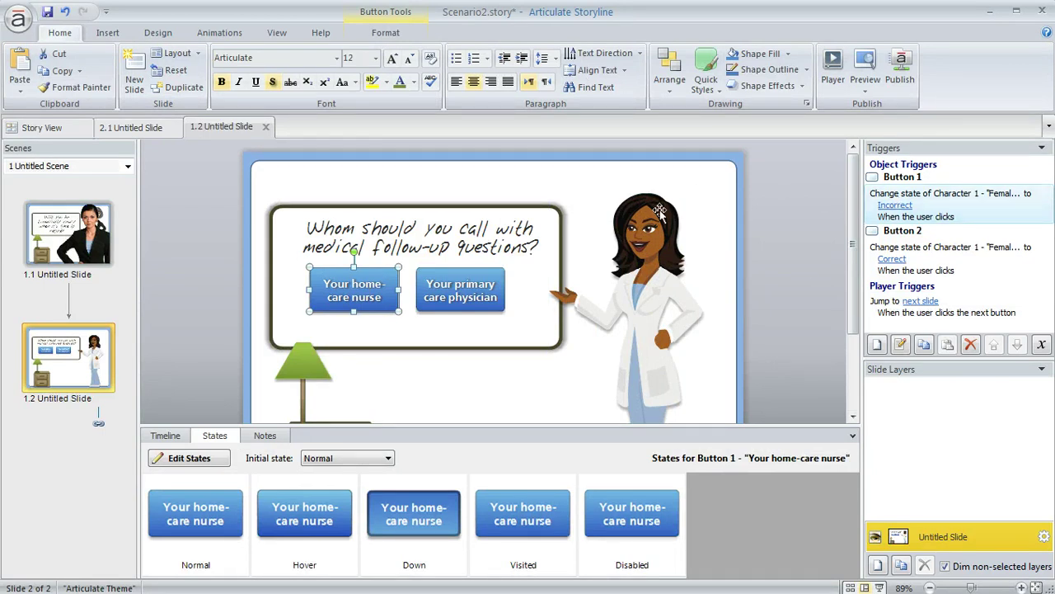
pyautogui.click(865, 82)
# Preview this slide, testing the nurse answer then the physician answer's thumbs-up Right! feedback.
pyautogui.click(888, 106)
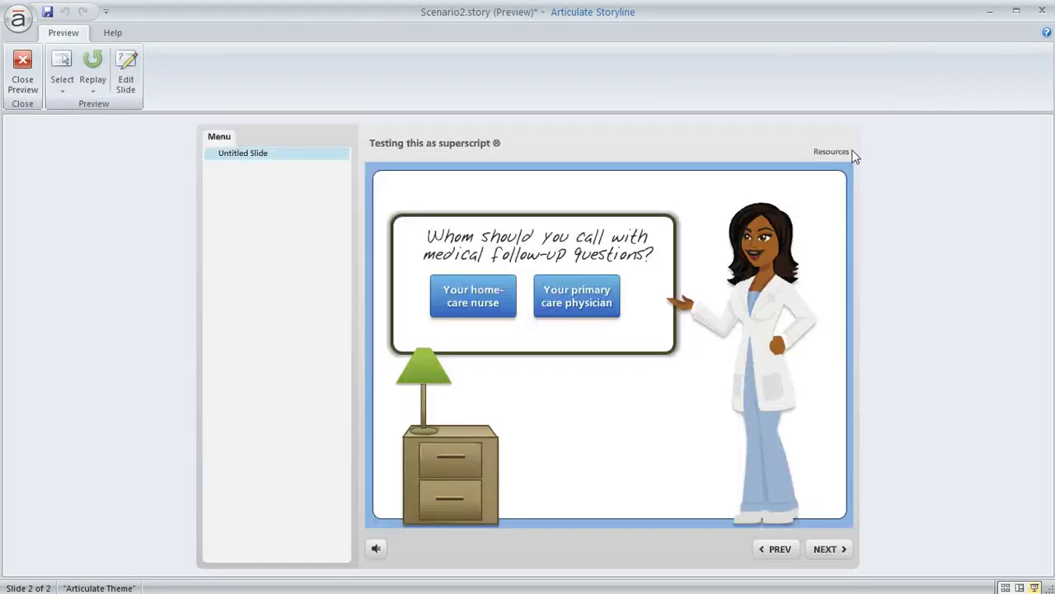
pyautogui.click(495, 309)
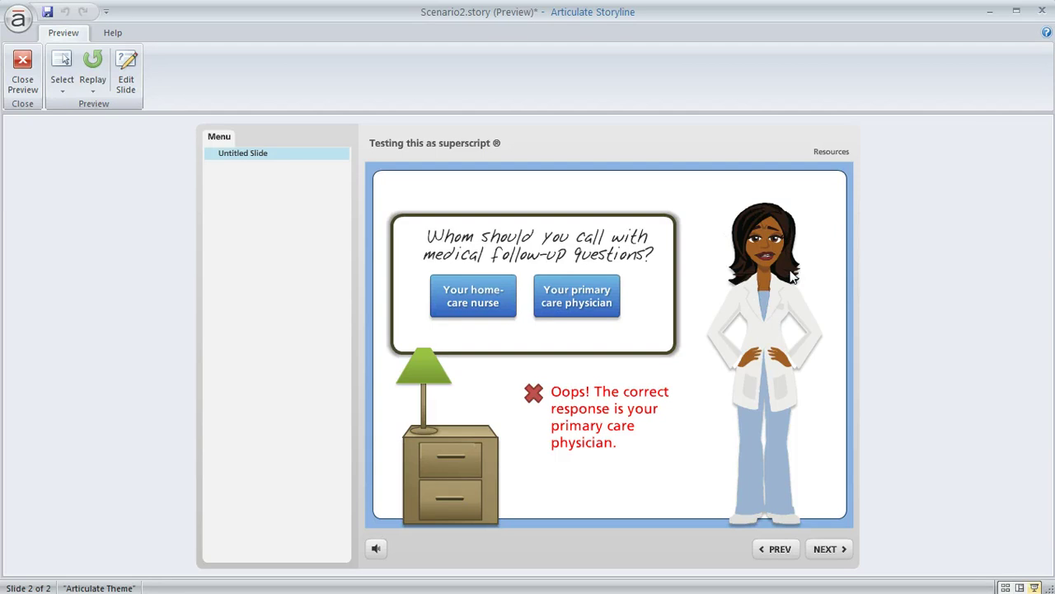
pyautogui.click(562, 307)
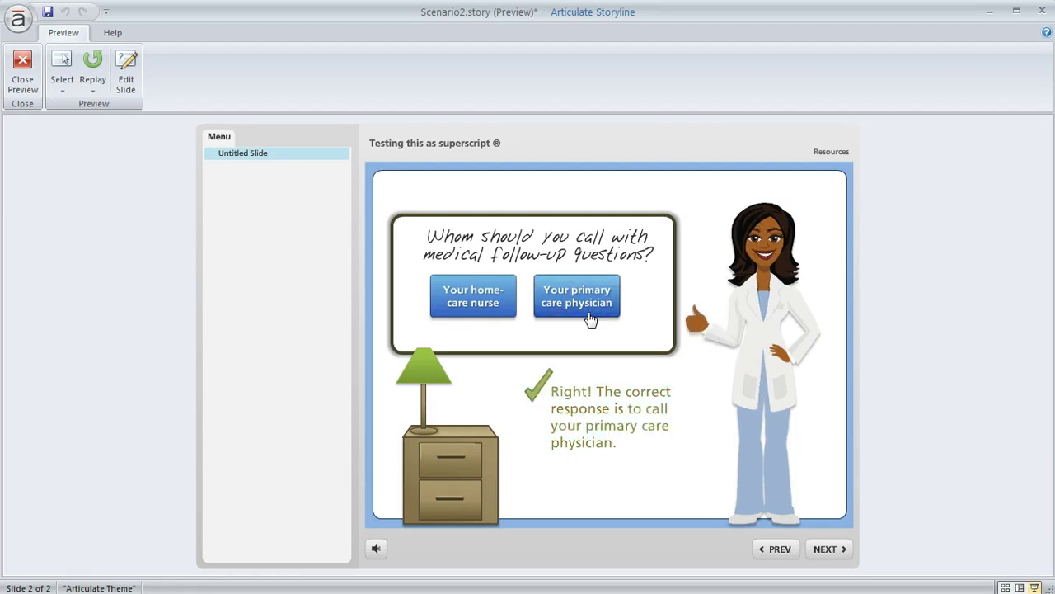